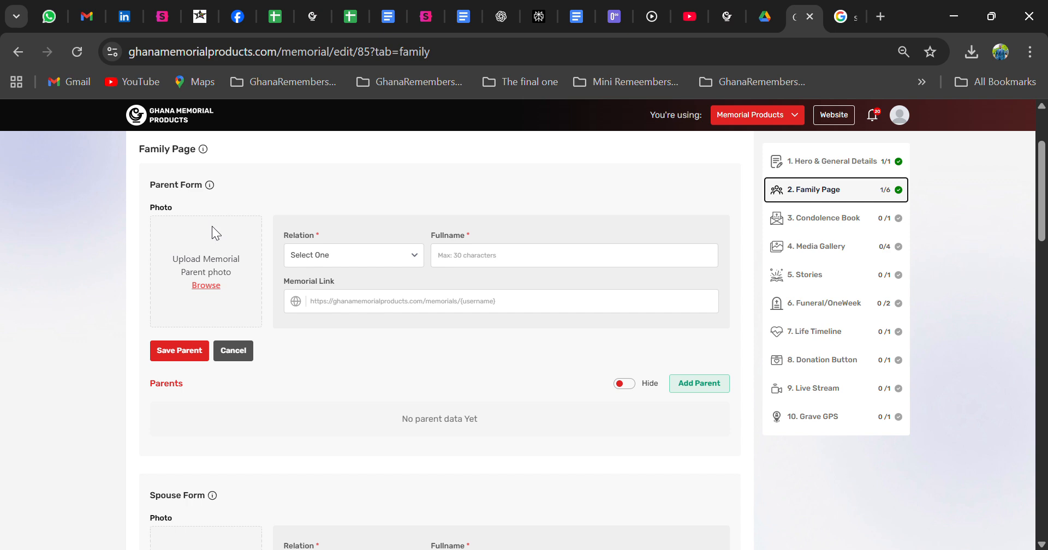
Add a parent with the father's photo, relation Father and his full name, and save it
click(208, 287)
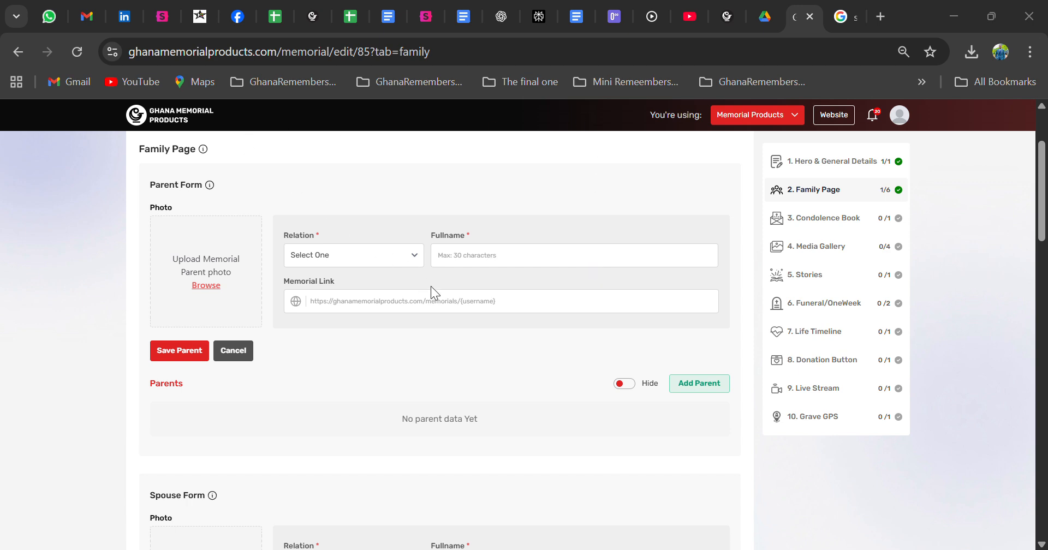
click(445, 312)
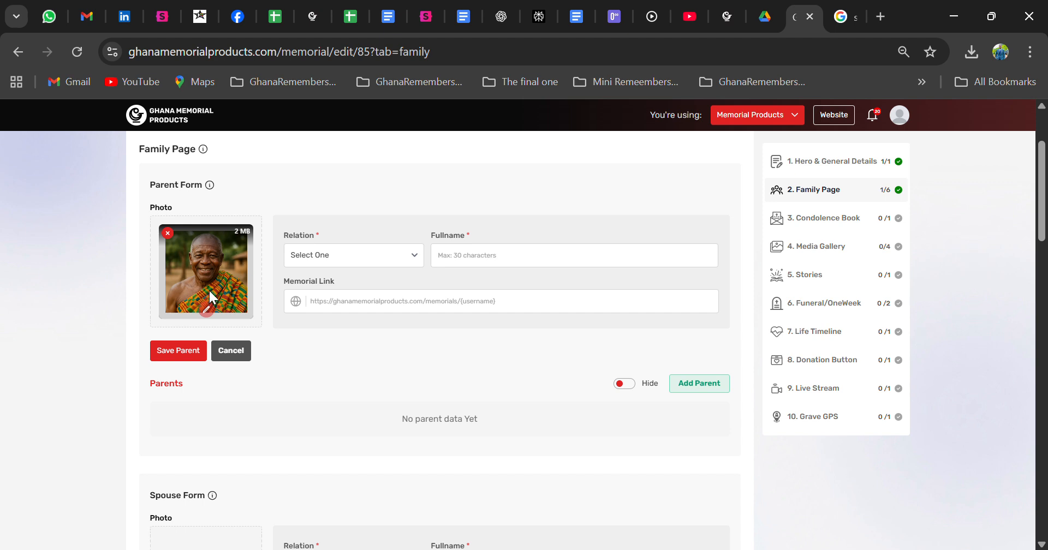
mouse_move(211, 186)
click(320, 295)
click(476, 263)
click(356, 358)
click(187, 351)
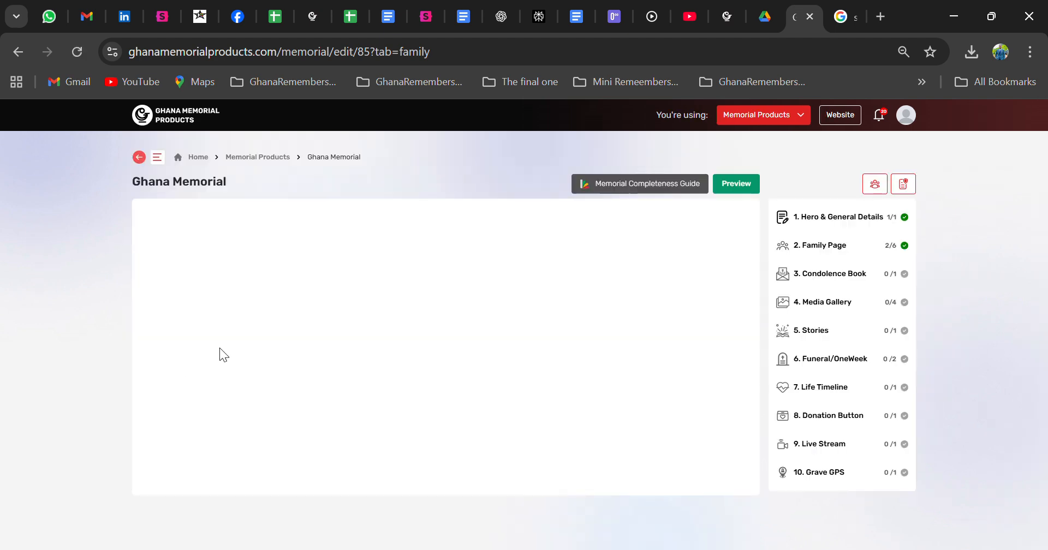
Switch the Parents section toggle to Show so the father's entry is public
scroll(494, 302, down, 2)
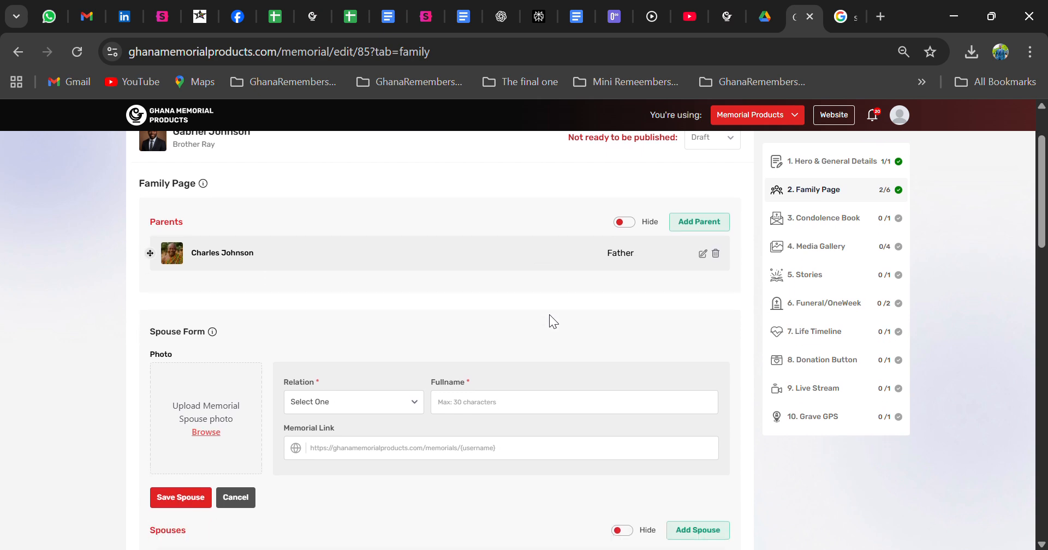
click(624, 222)
scroll(289, 255, up, 1)
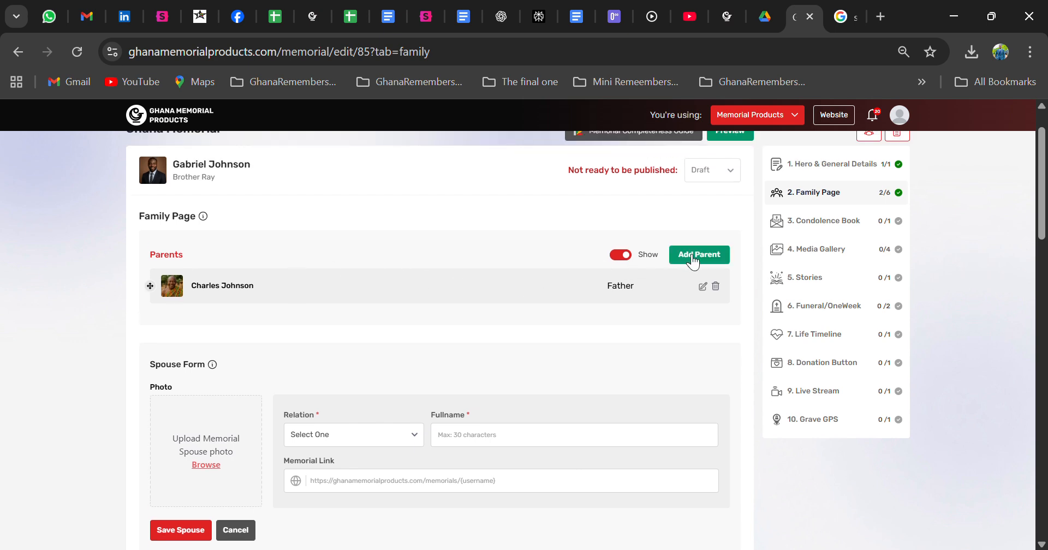
Save a new parent with relation Mother, the mother's full name and her photo
click(693, 257)
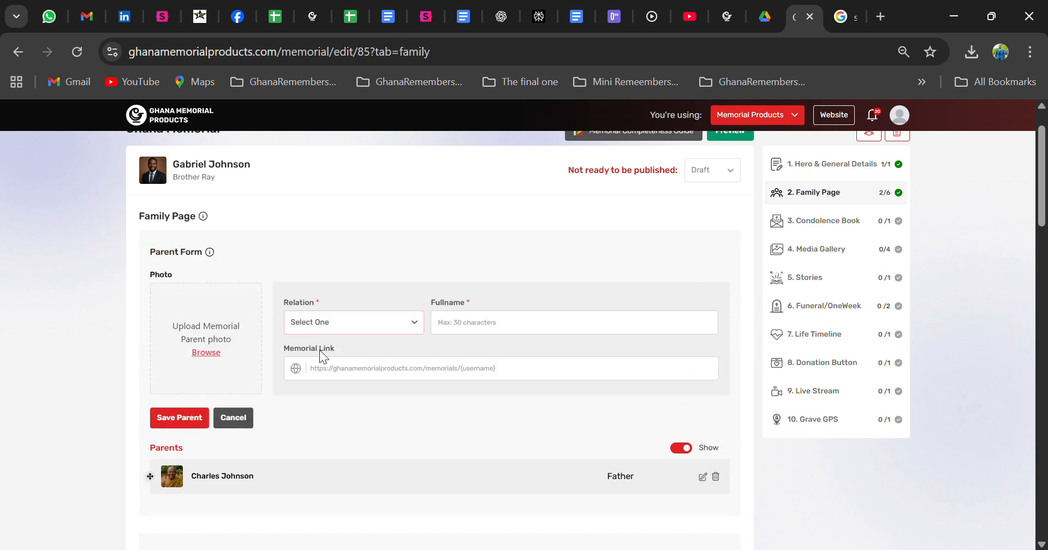
click(322, 389)
click(491, 328)
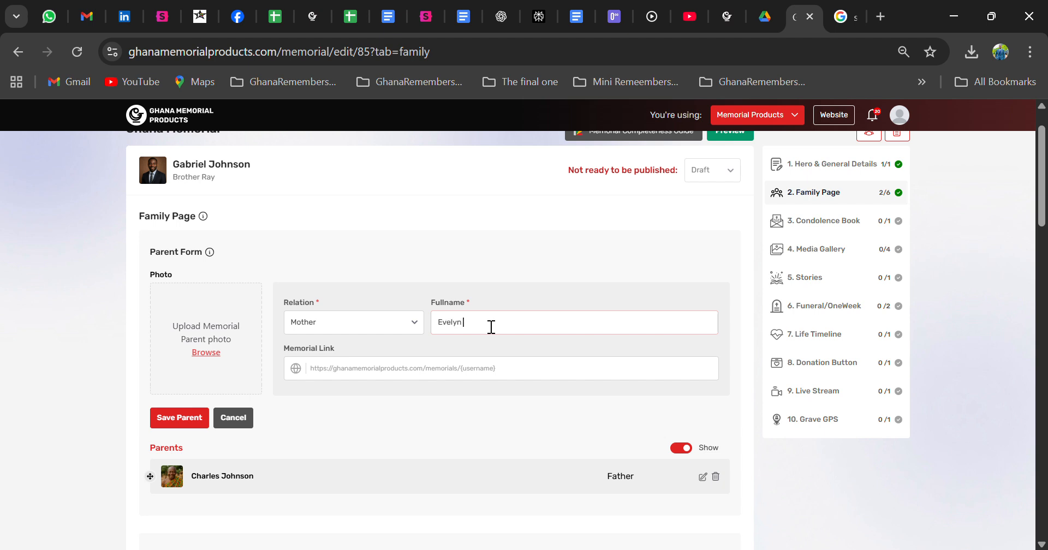
click(207, 359)
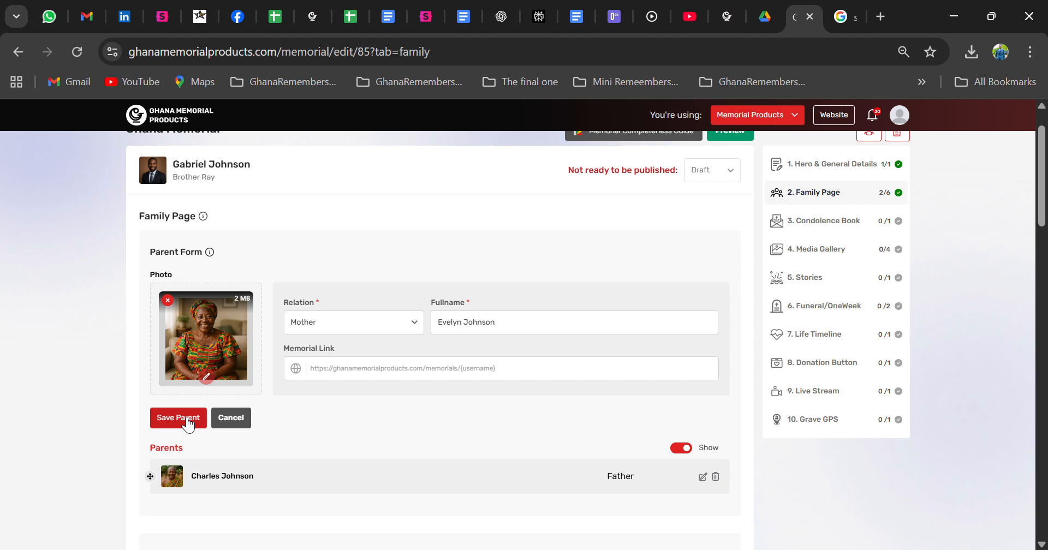
click(185, 420)
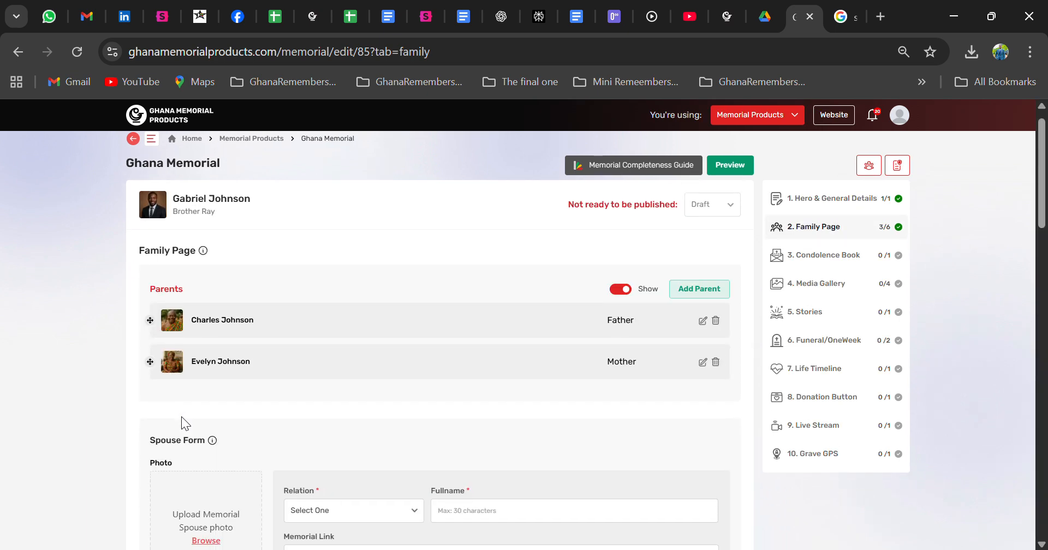
Save a spouse with relation Wife, the wife's photo and her full name
scroll(207, 439, down, 1)
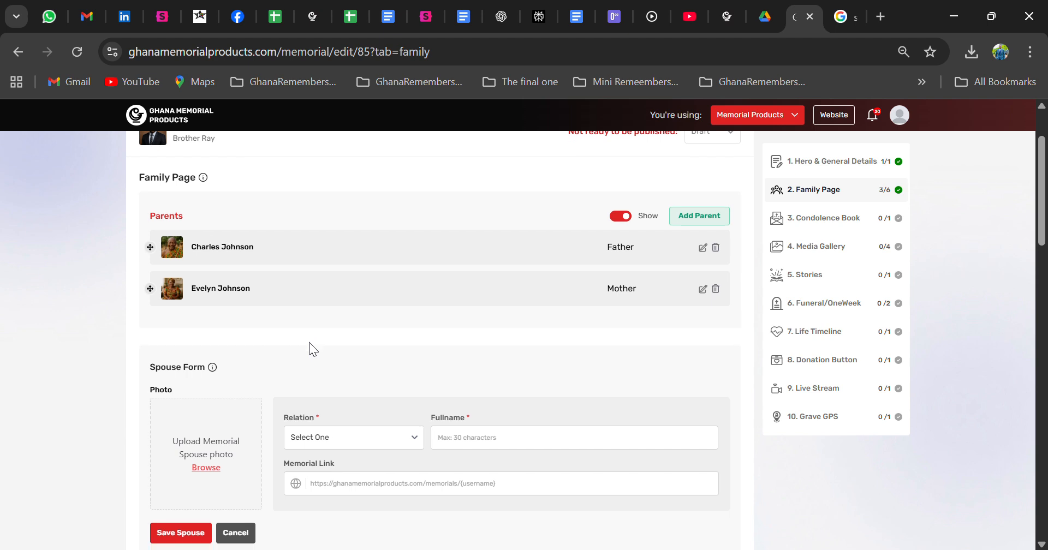
scroll(310, 345, down, 3)
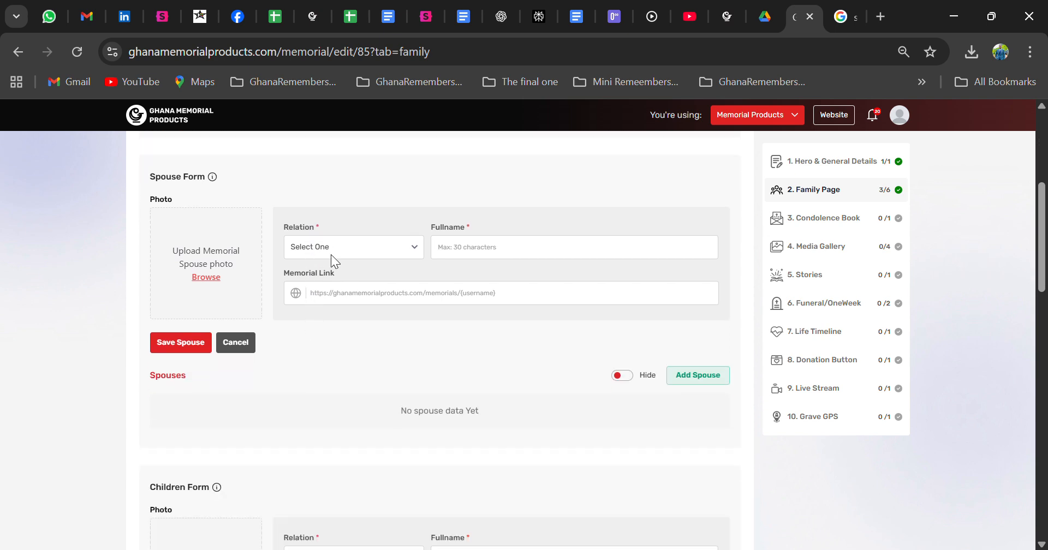
click(343, 248)
click(329, 300)
click(209, 278)
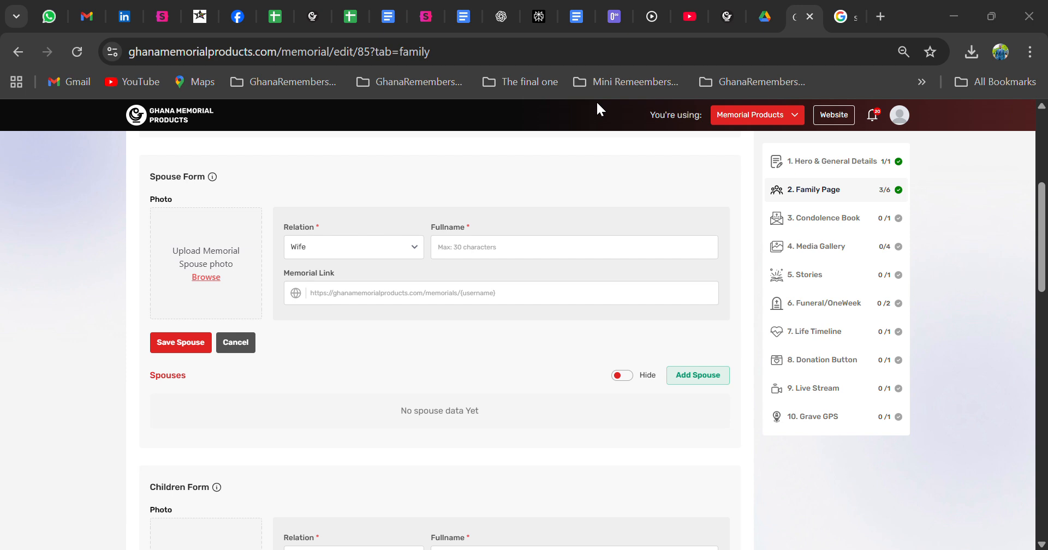
click(471, 318)
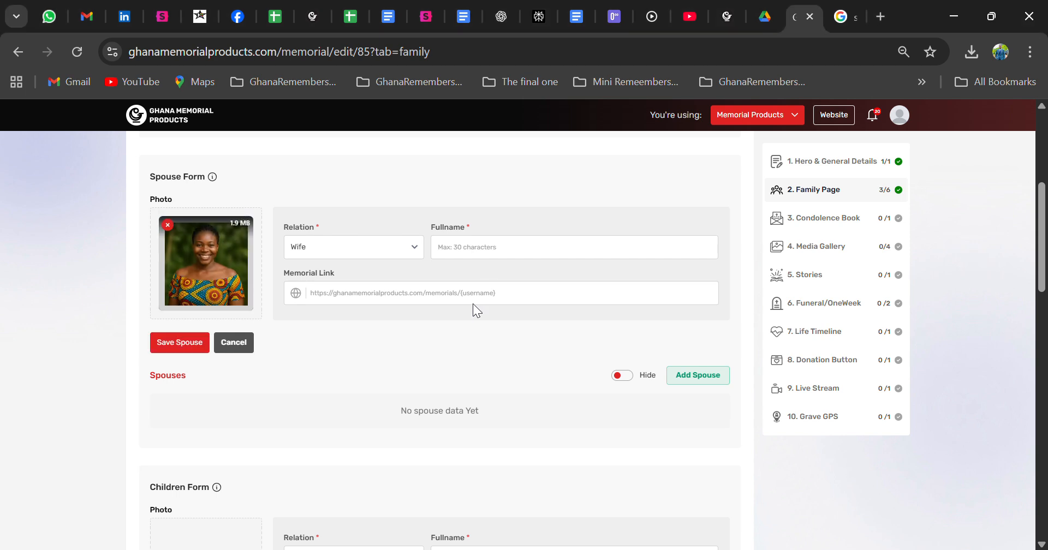
click(487, 251)
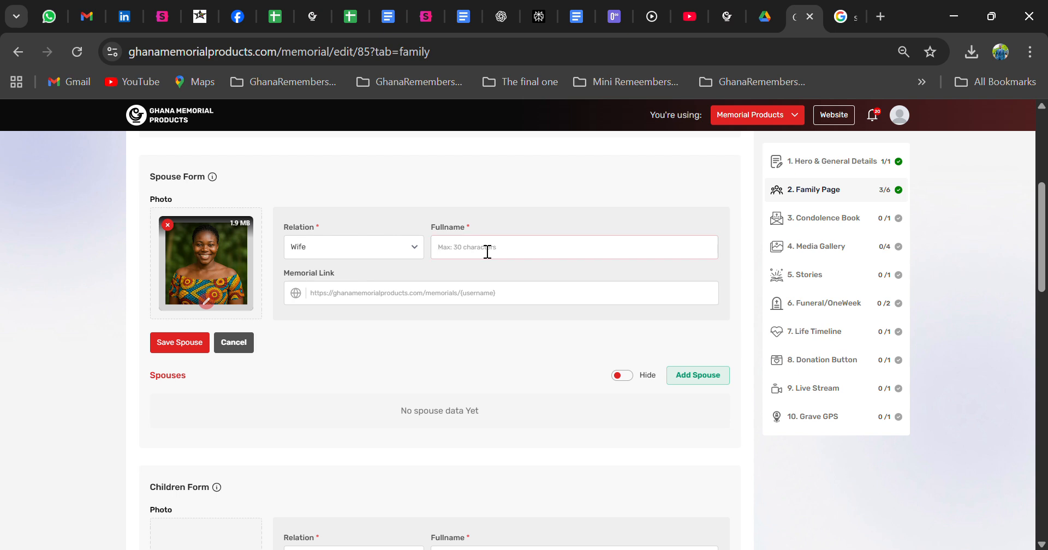
click(191, 349)
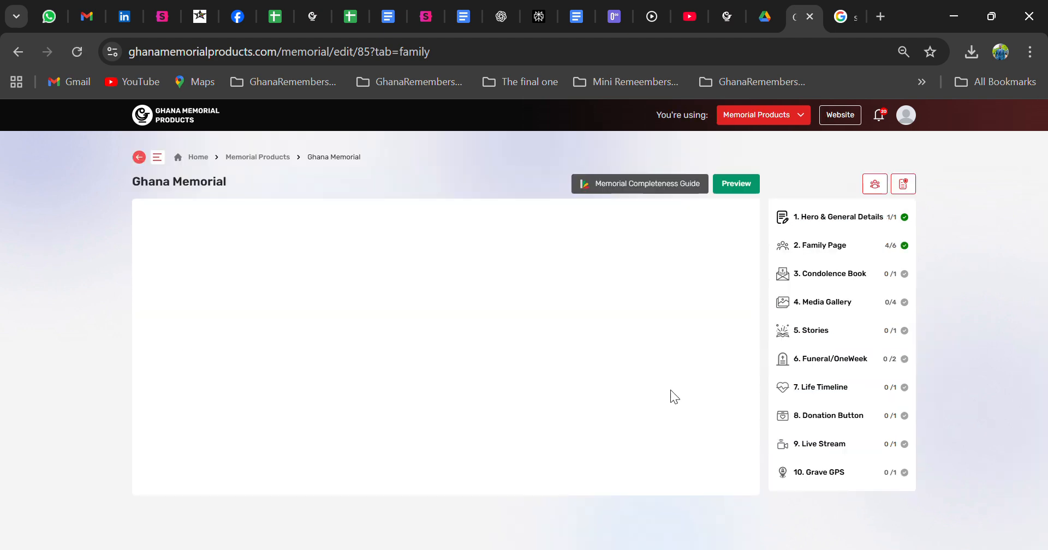
Switch the Spouses section toggle to Show so the wife's entry is public
scroll(937, 368, down, 3)
scroll(626, 244, down, 1)
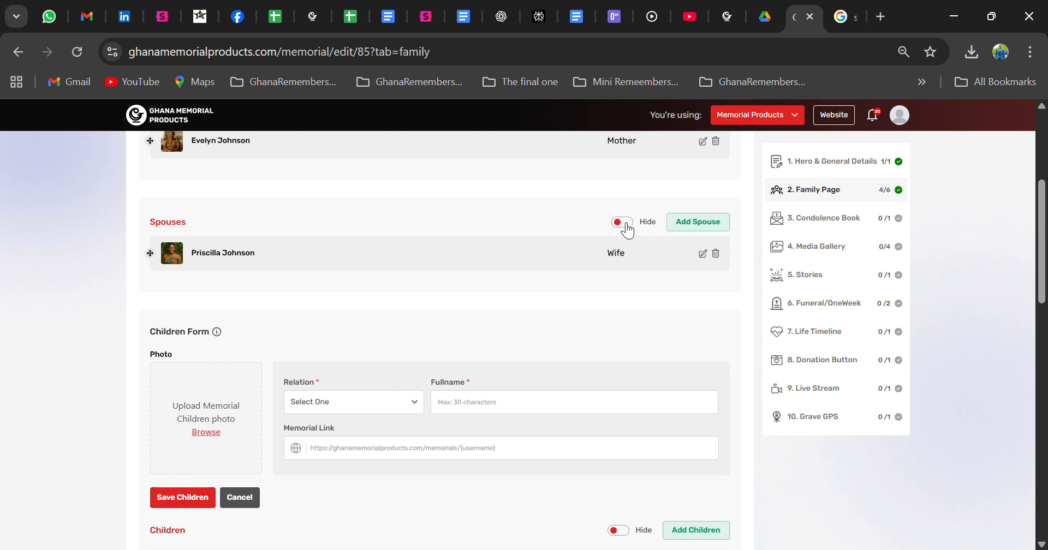
click(622, 222)
scroll(536, 325, down, 3)
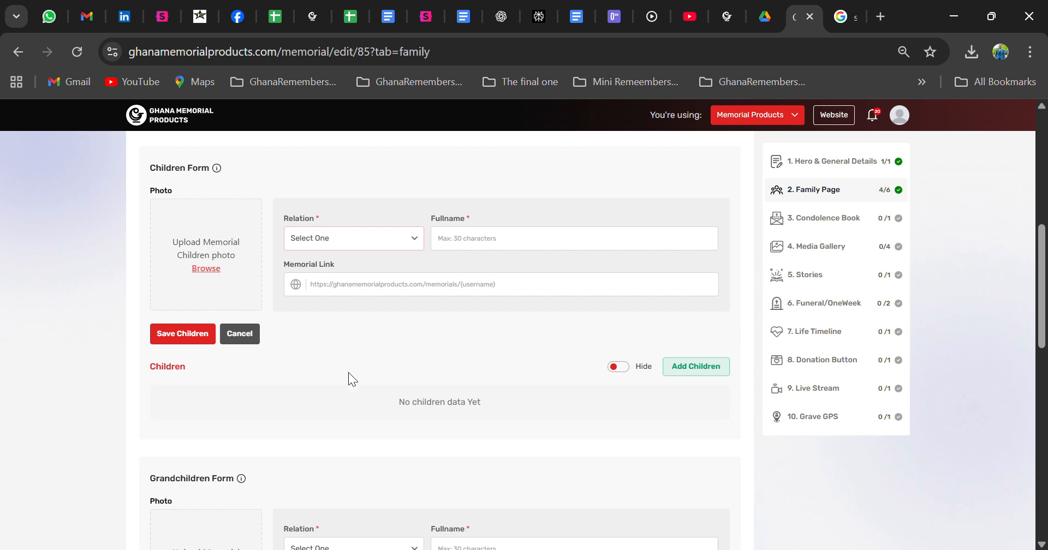
Fill the Children Form with relation Son and the son's name, fix a surname typo, then clear the form
click(344, 285)
click(478, 247)
key(Delete)
key(Delete)
key(Delete)
key(Delete)
key(Delete)
key(Delete)
click(693, 367)
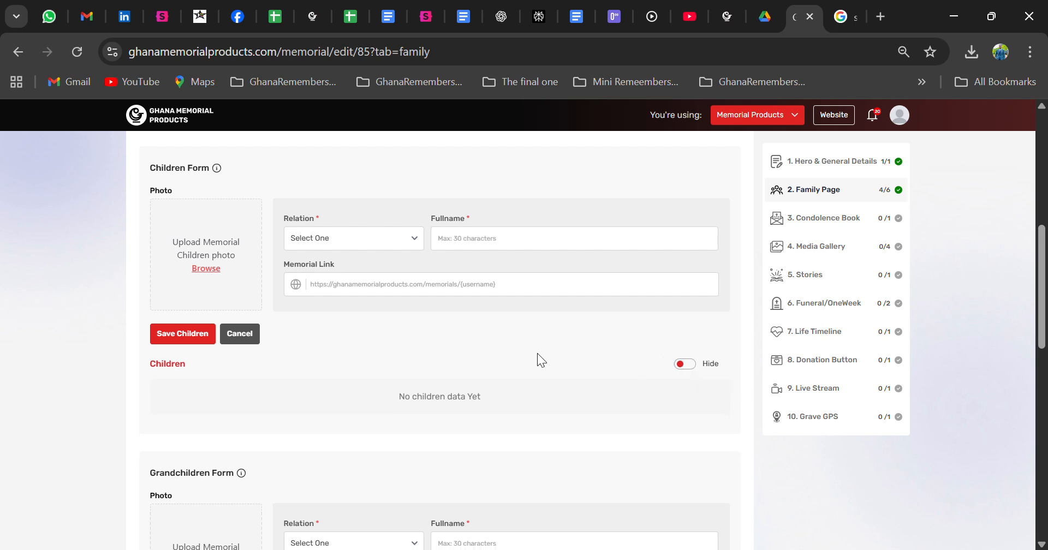
Re-enter relation Son with the son's full name and save it to the children list
scroll(442, 323, up, 2)
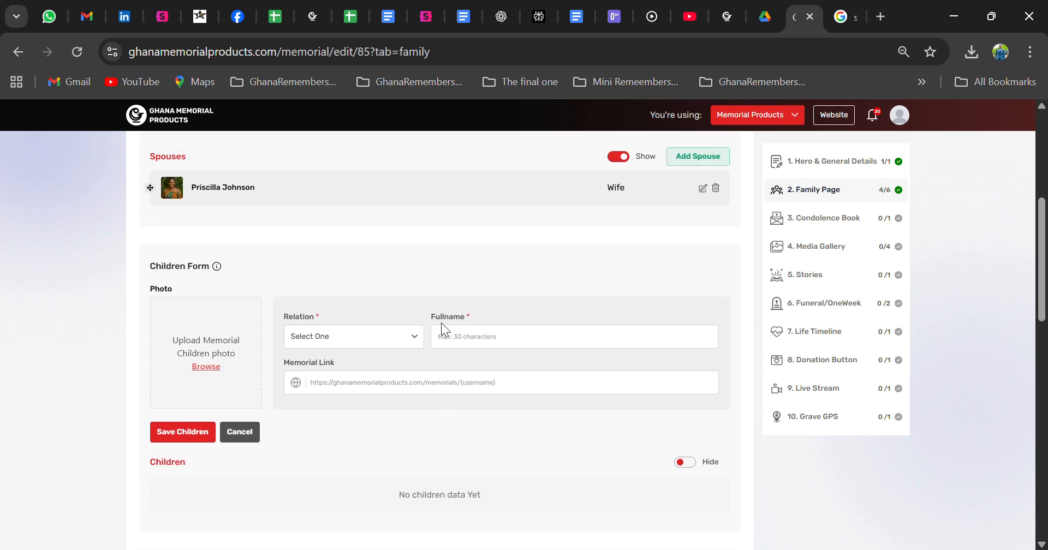
click(352, 343)
click(336, 375)
click(486, 344)
click(184, 431)
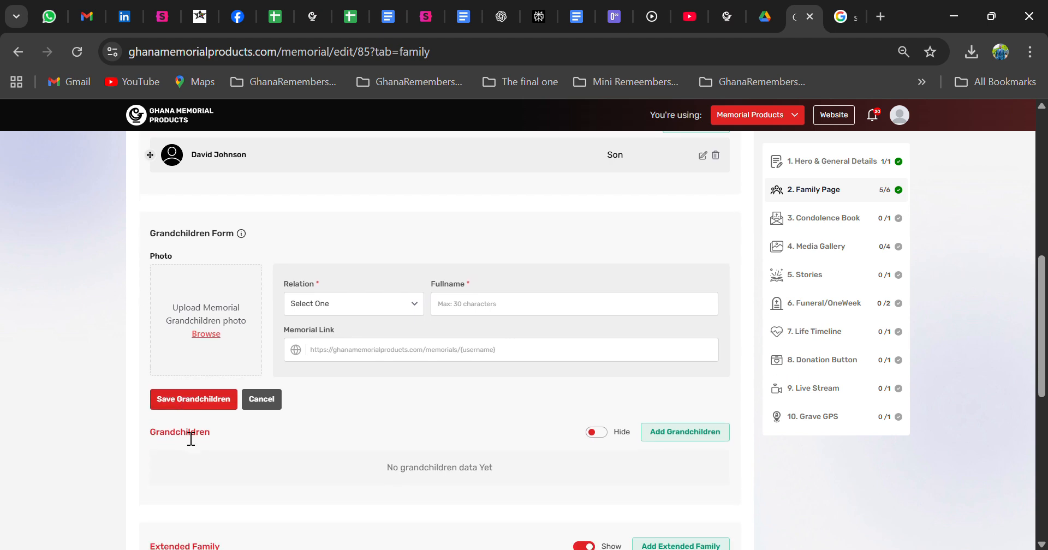
scroll(181, 430, down, 3)
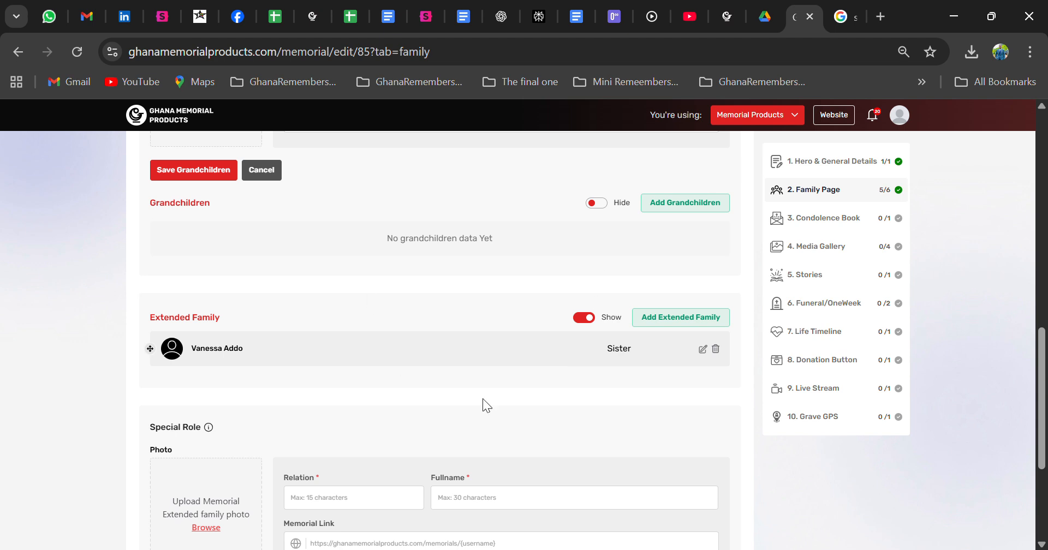
scroll(332, 346, down, 3)
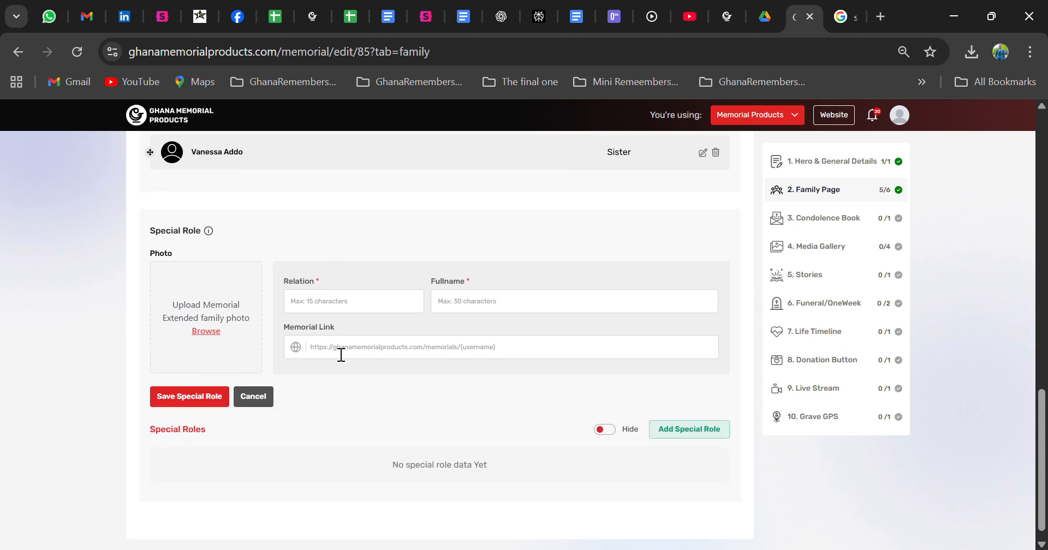
scroll(334, 349, down, 1)
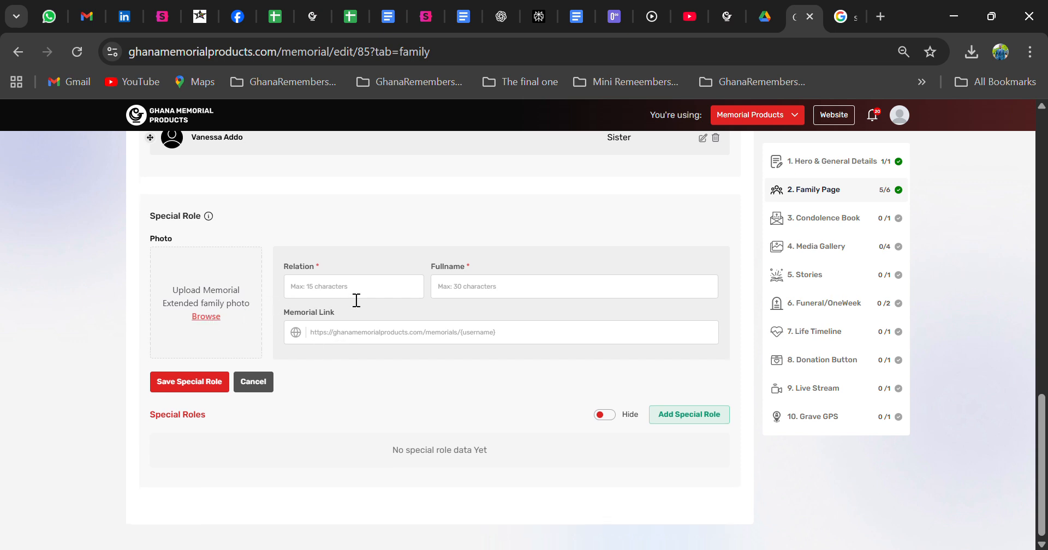
click(328, 231)
scroll(345, 378, up, 5)
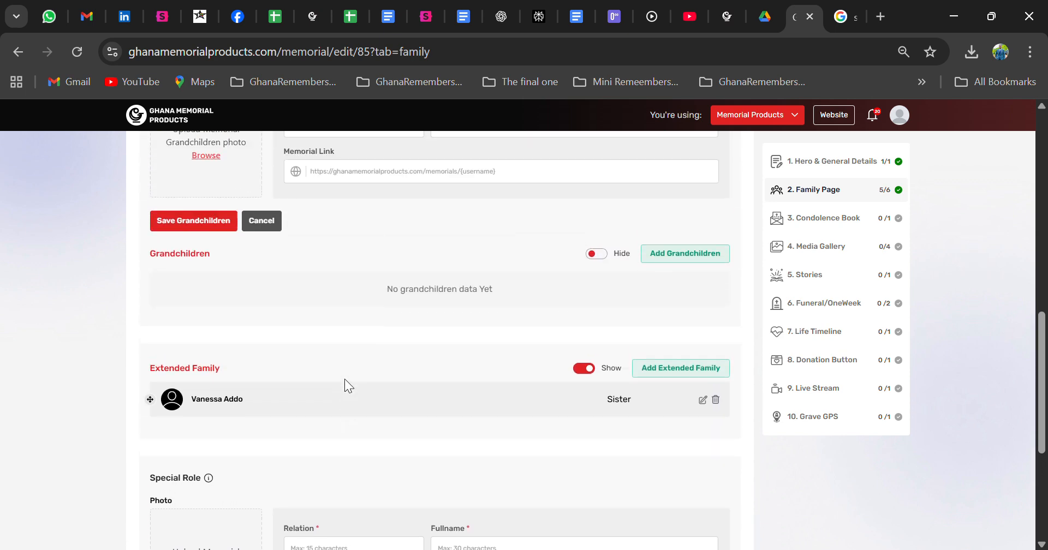
scroll(345, 379, up, 6)
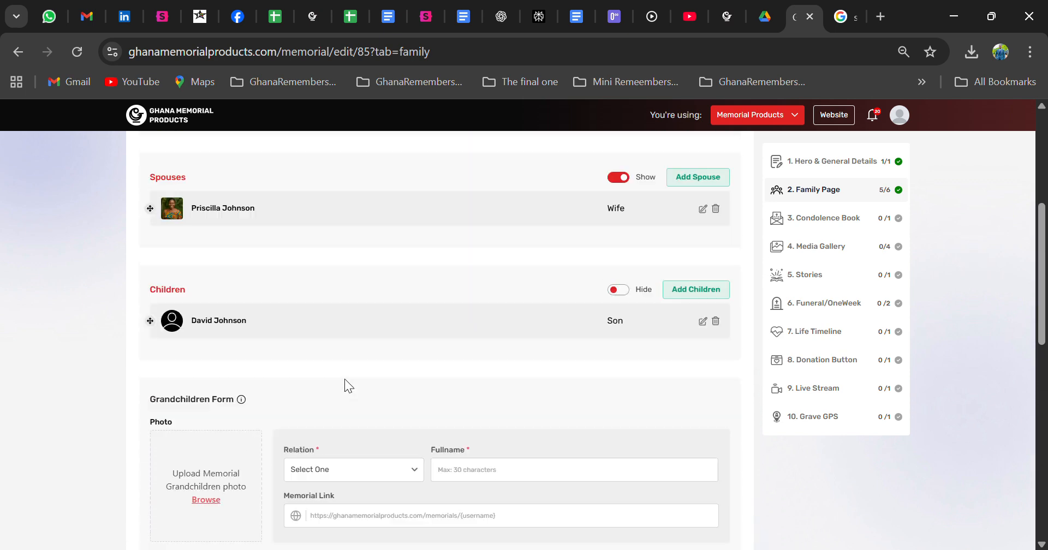
scroll(345, 379, up, 5)
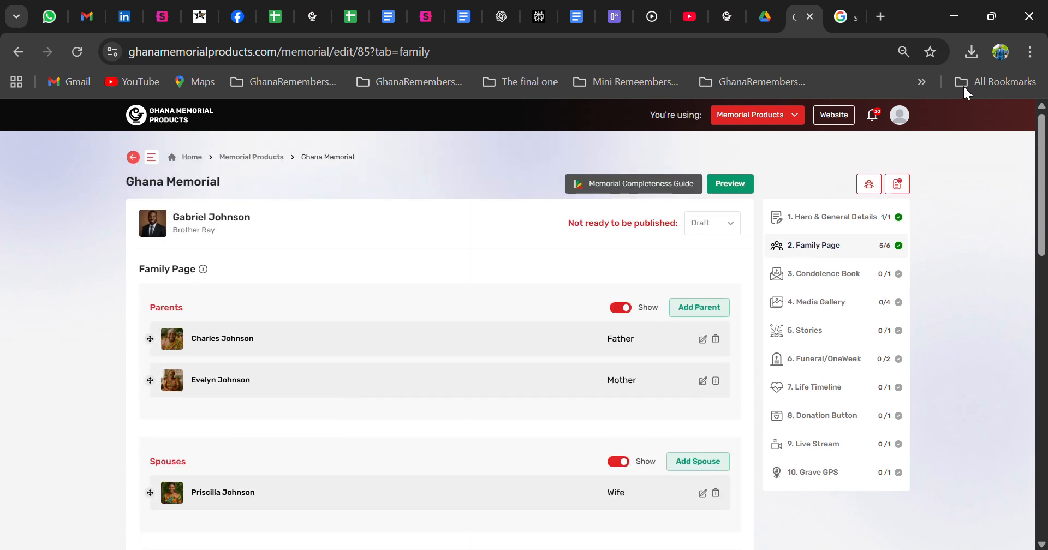